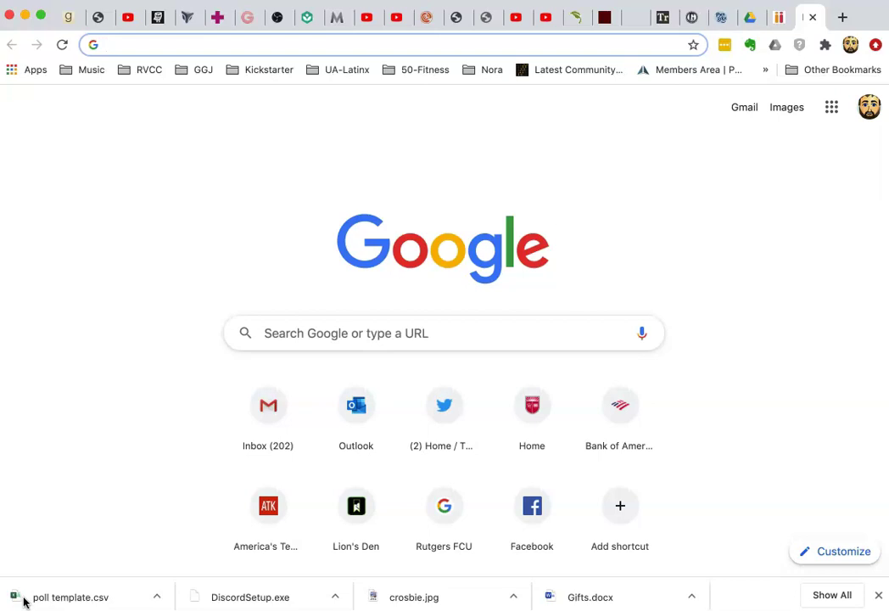
Step: Go to GitHub Classroom and open the GDEV242-Fa20-class classroom
{"action": "type", "text": "cl"}
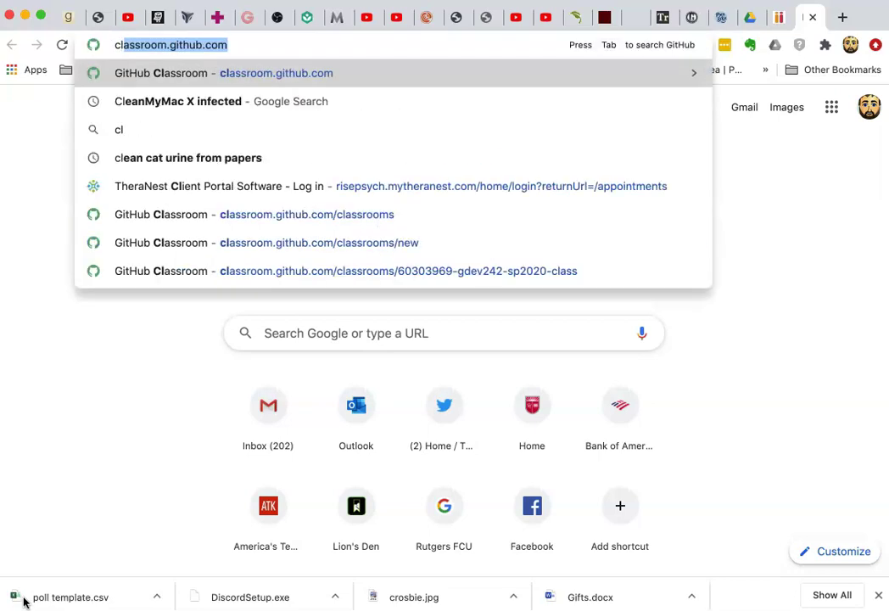
{"action": "key", "text": "Return"}
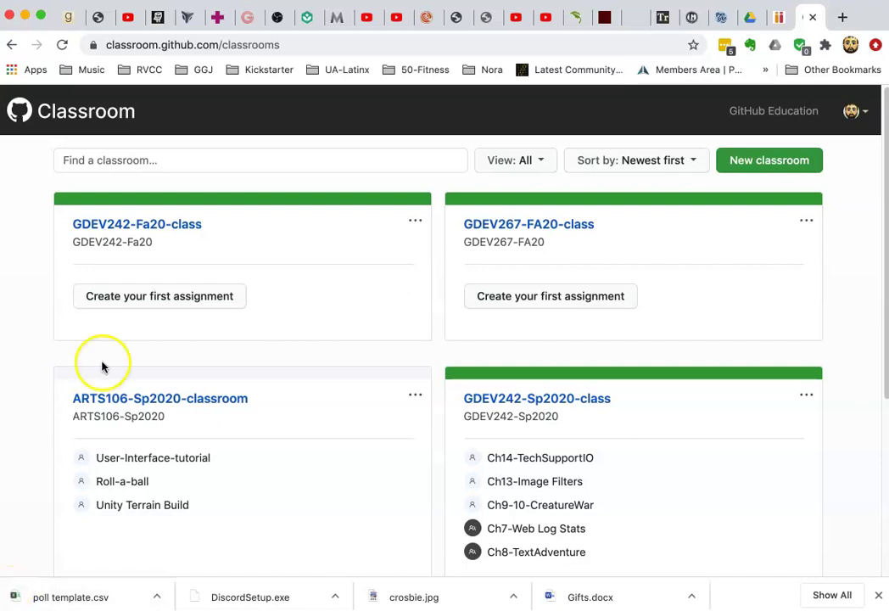
{"action": "left_click", "coordinate": [175, 229]}
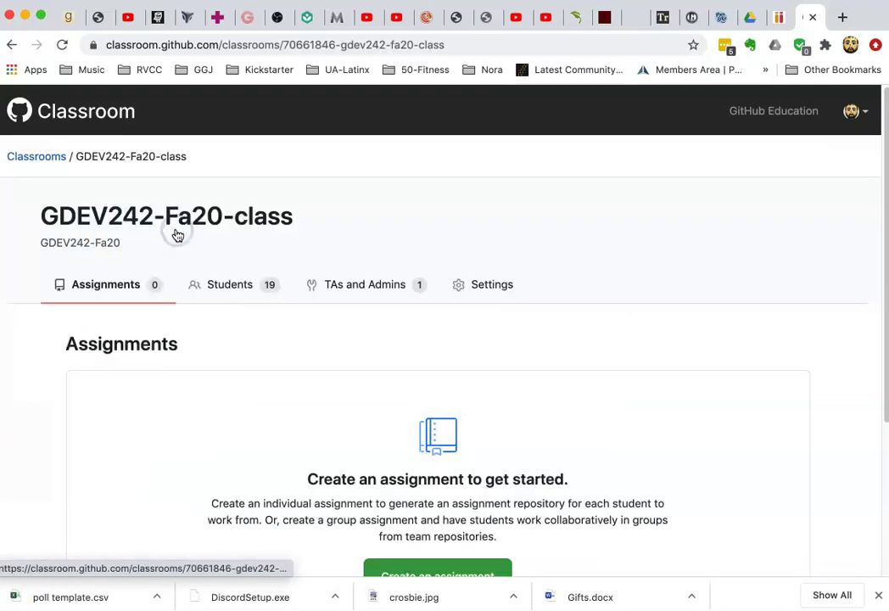
Step: Review the Students roster, which lists 19 students who are all still unlinked
{"action": "left_click", "coordinate": [244, 290]}
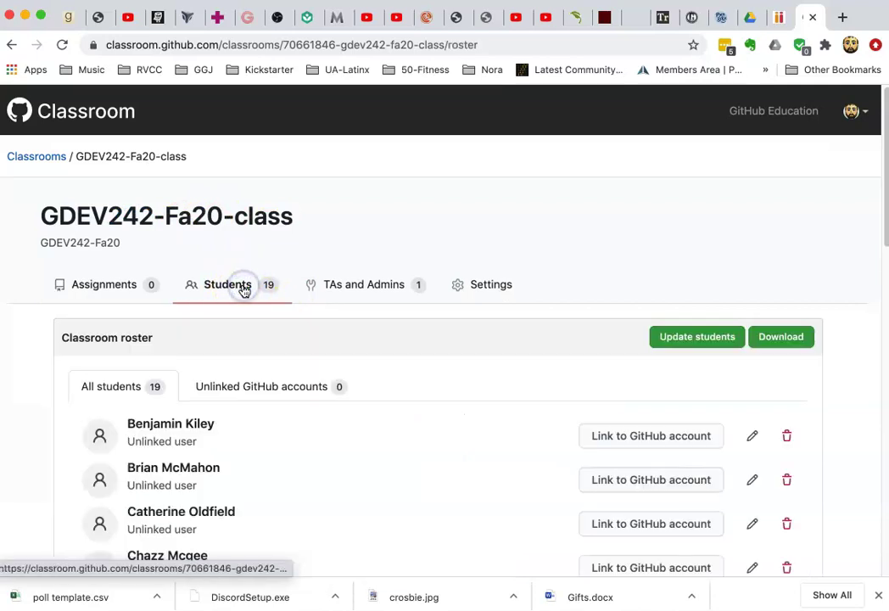
{"action": "scroll", "coordinate": [245, 291], "scroll_direction": "down", "scroll_amount": 3}
{"action": "scroll", "coordinate": [244, 291], "scroll_direction": "down", "scroll_amount": 10}
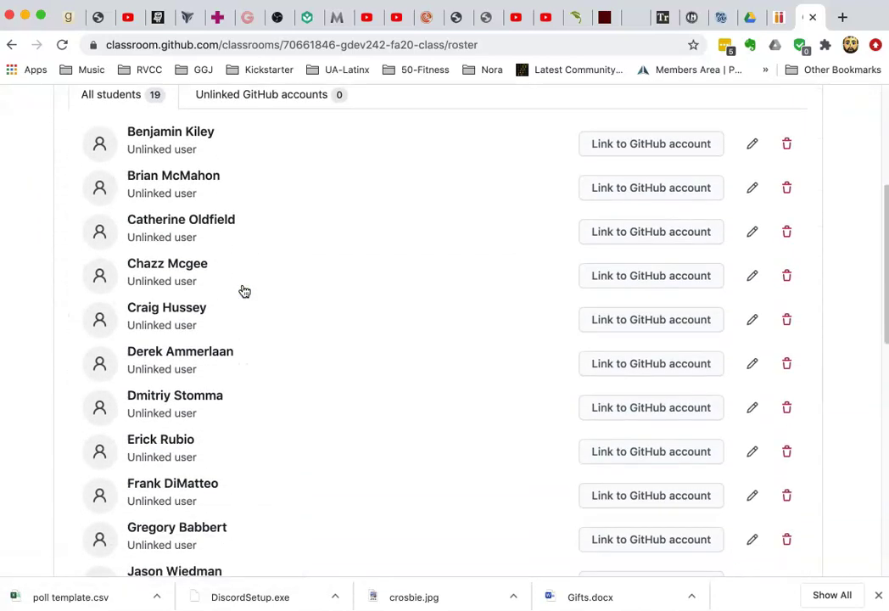
{"action": "scroll", "coordinate": [244, 291], "scroll_direction": "down", "scroll_amount": 6}
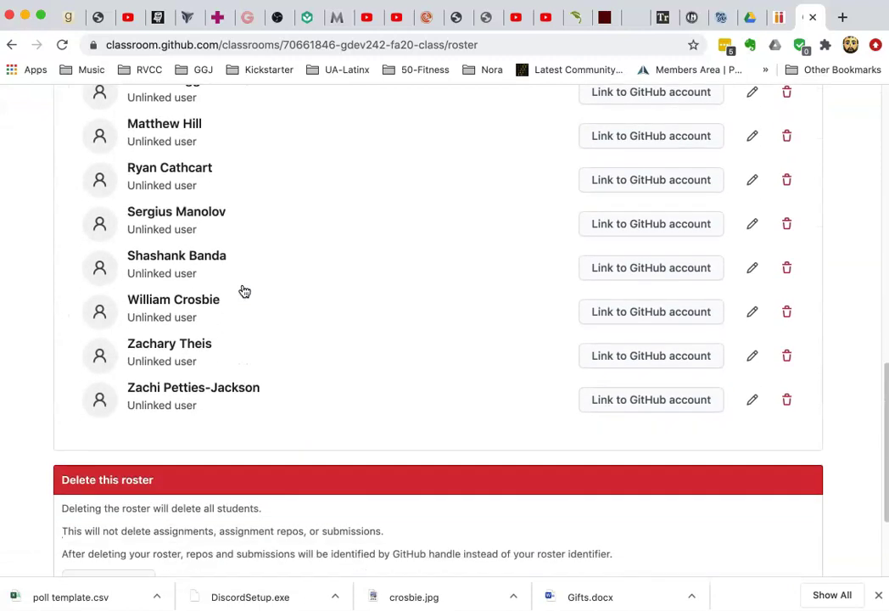
{"action": "scroll", "coordinate": [245, 291], "scroll_direction": "up", "scroll_amount": 4}
{"action": "scroll", "coordinate": [245, 291], "scroll_direction": "up", "scroll_amount": 12}
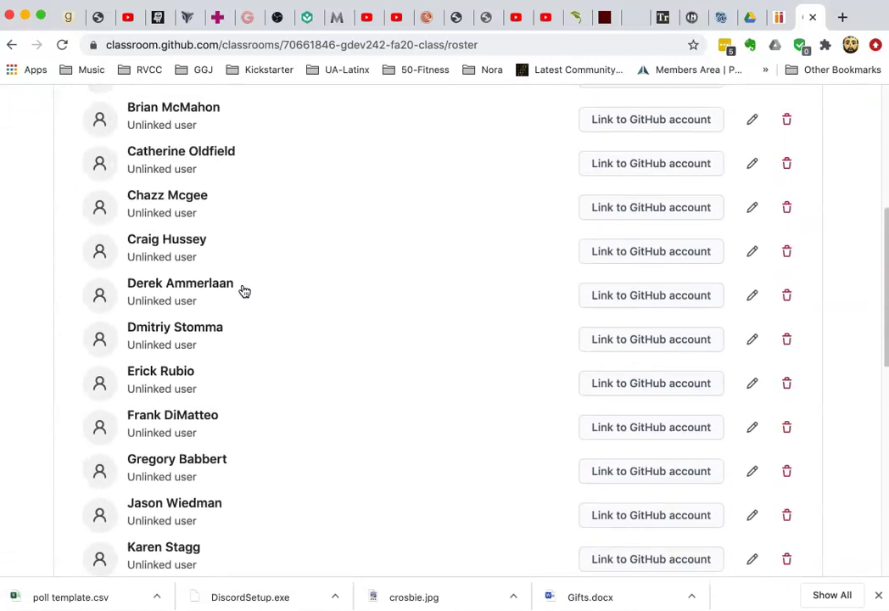
{"action": "scroll", "coordinate": [244, 291], "scroll_direction": "up", "scroll_amount": 3}
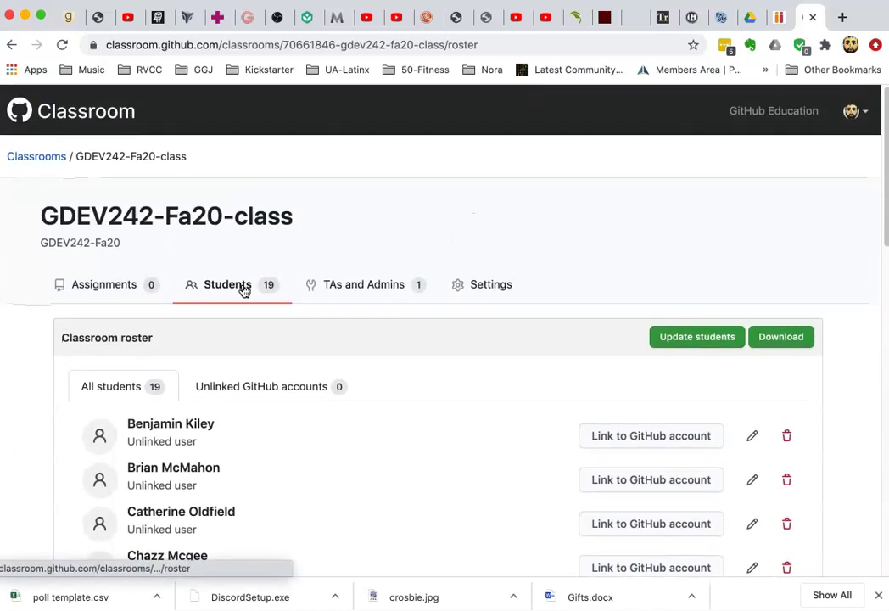
{"action": "scroll", "coordinate": [244, 291], "scroll_direction": "down", "scroll_amount": 11}
{"action": "scroll", "coordinate": [244, 291], "scroll_direction": "down", "scroll_amount": 7}
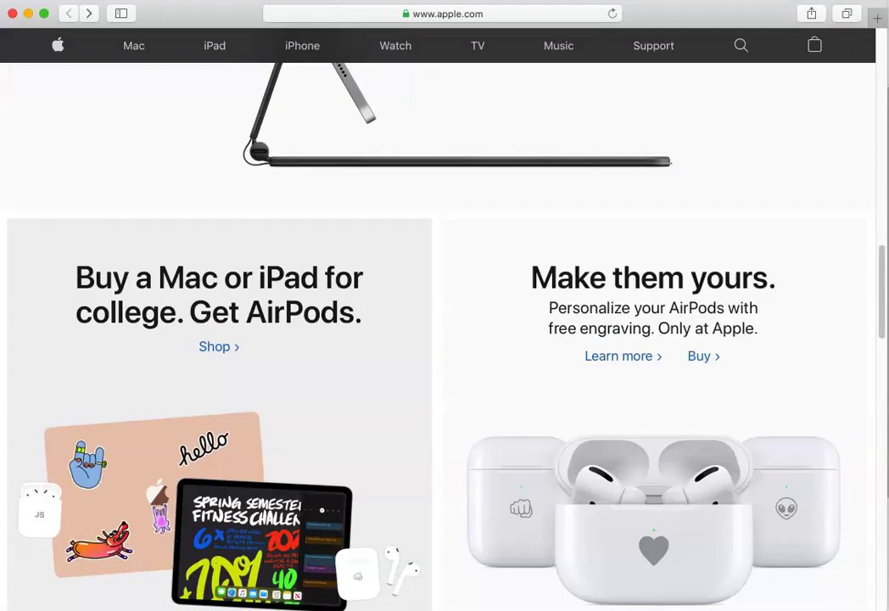
Step: Return the apple.com page to its top and move the Safari window down and right to reveal Chrome
{"action": "scroll", "coordinate": [452, 333], "scroll_direction": "up", "scroll_amount": 10}
{"action": "scroll", "coordinate": [452, 334], "scroll_direction": "up", "scroll_amount": 8}
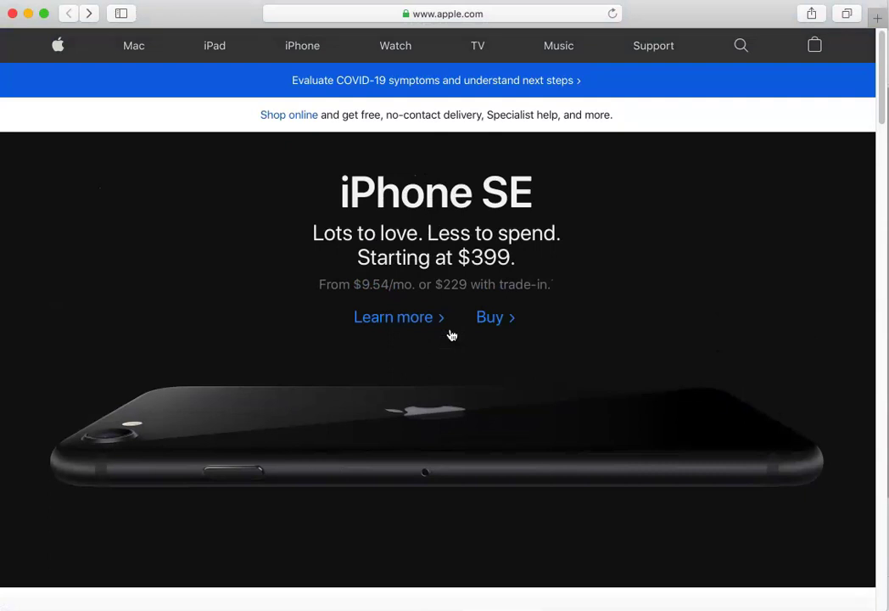
{"action": "left_click_drag", "start_coordinate": [684, 18], "coordinate": [888, 327]}
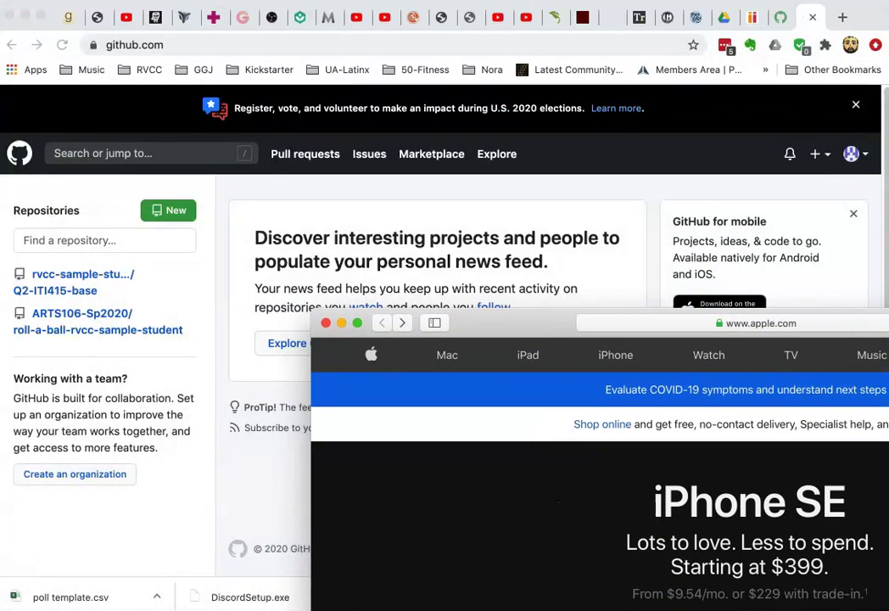
Step: Show the Demo-Assignment page in Chrome, then move the Safari window back over it
{"action": "left_click", "coordinate": [784, 17]}
{"action": "left_click", "coordinate": [780, 19]}
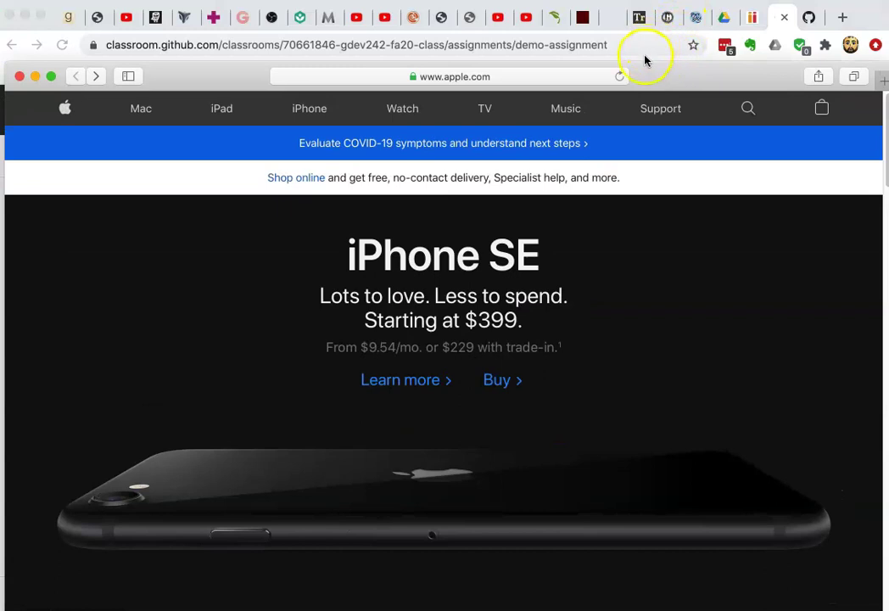
{"action": "left_click_drag", "start_coordinate": [220, 75], "coordinate": [214, 20]}
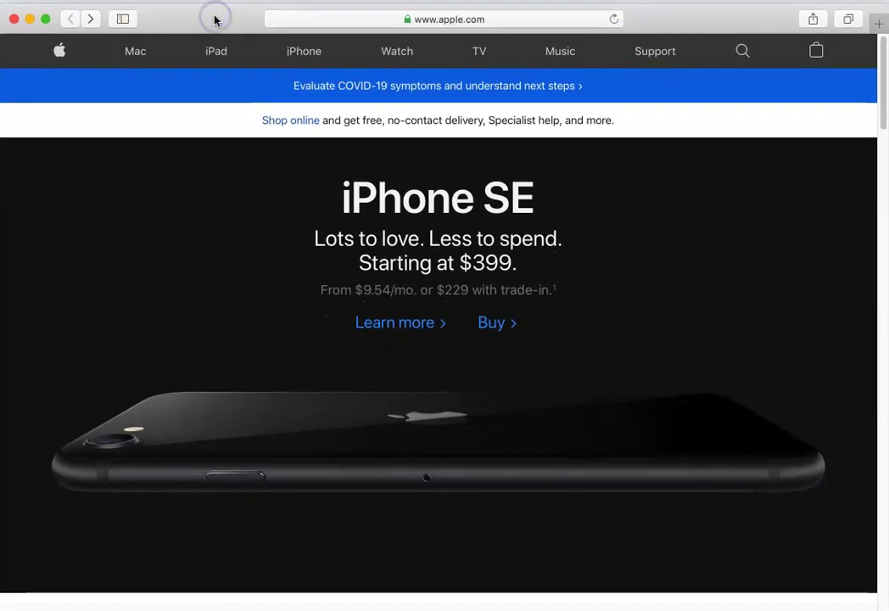
Step: Load the pasted Demo-Assignment invitation URL in Safari in place of apple.com
{"action": "left_click", "coordinate": [478, 20]}
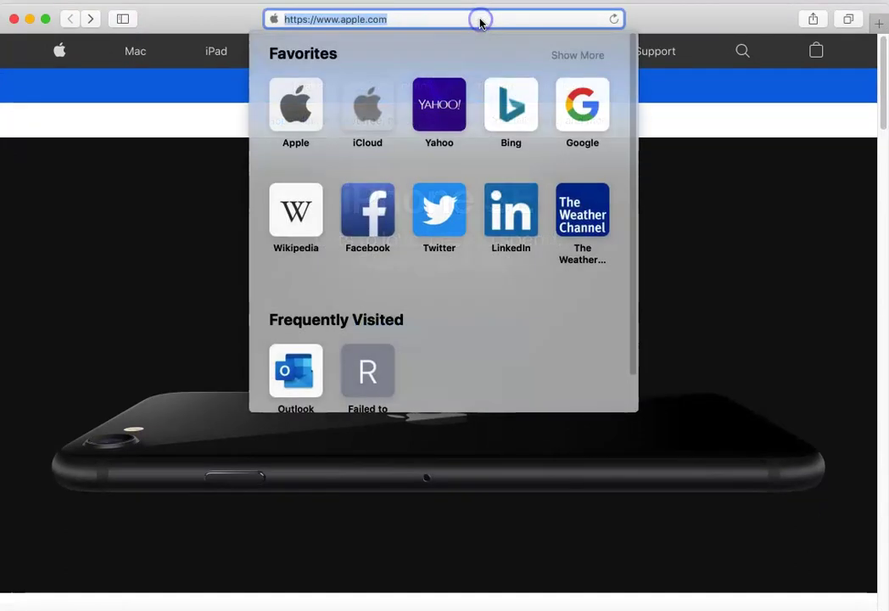
{"action": "key", "text": "Escape"}
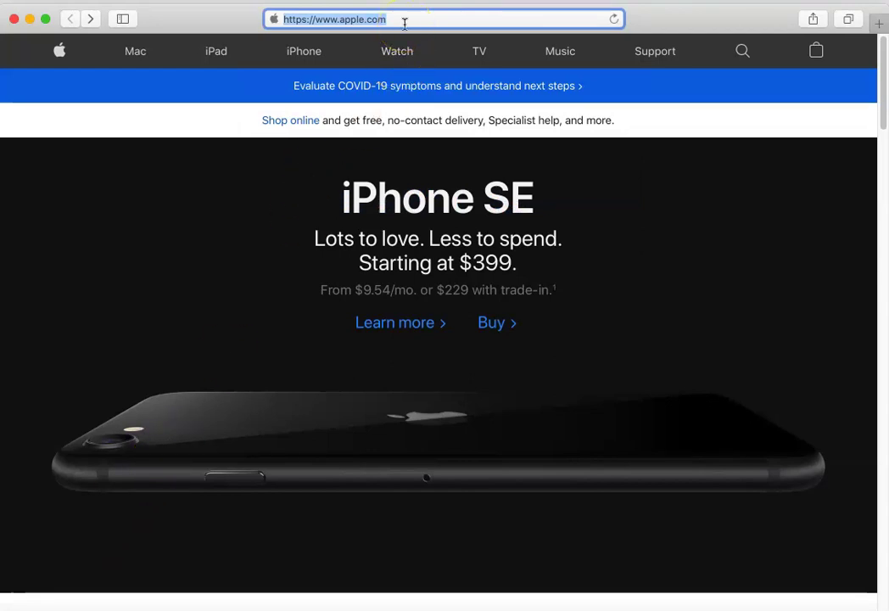
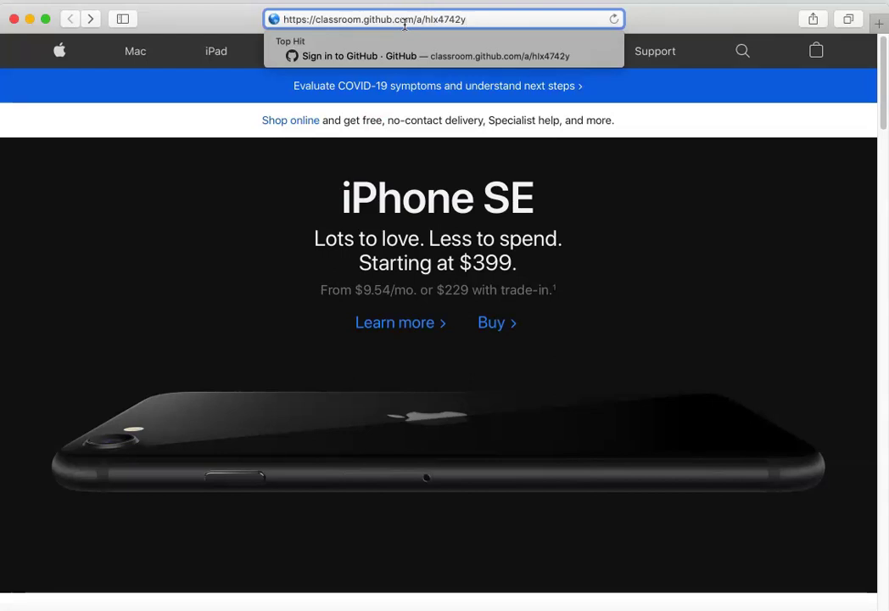
{"action": "key", "text": "Return"}
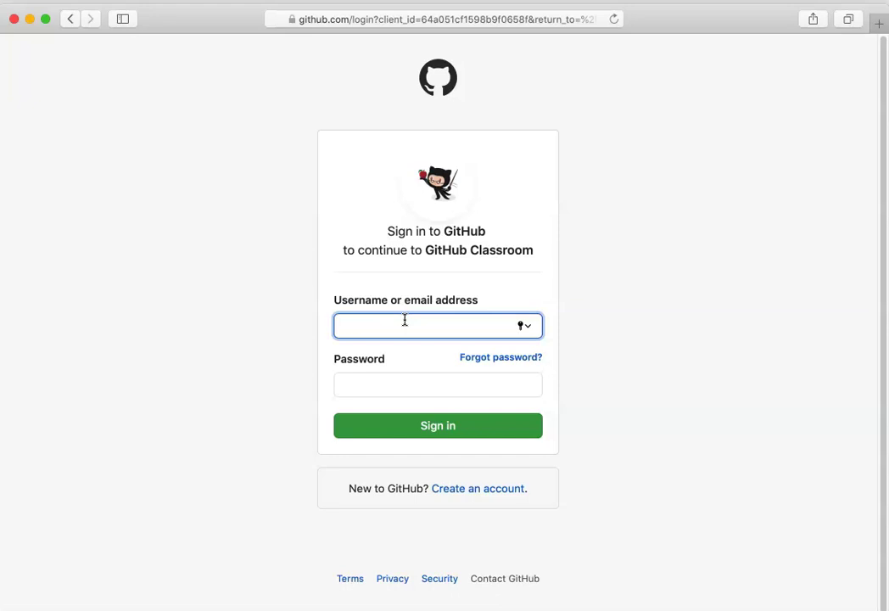
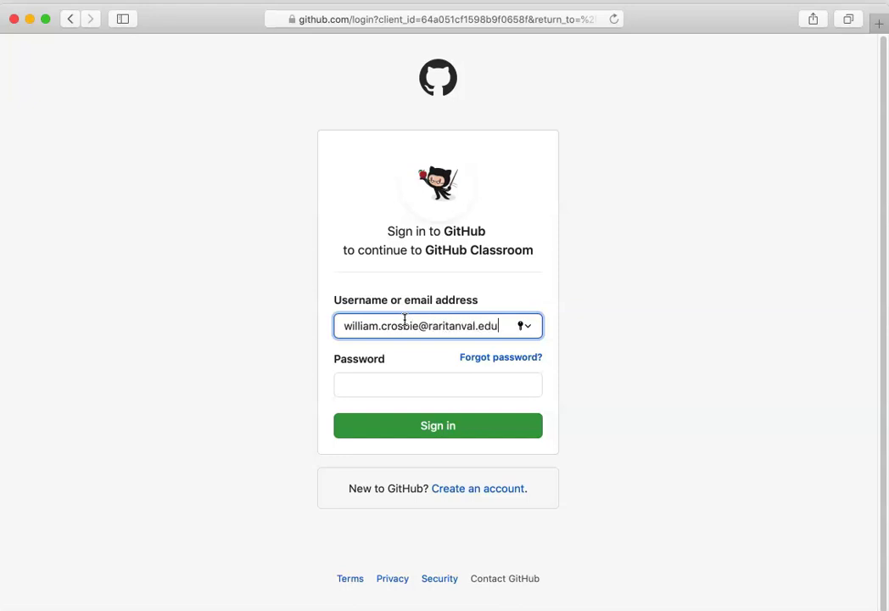
Step: Sign in to GitHub with the student's e-mail and password, declining to save the password
{"action": "key", "text": "Tab"}
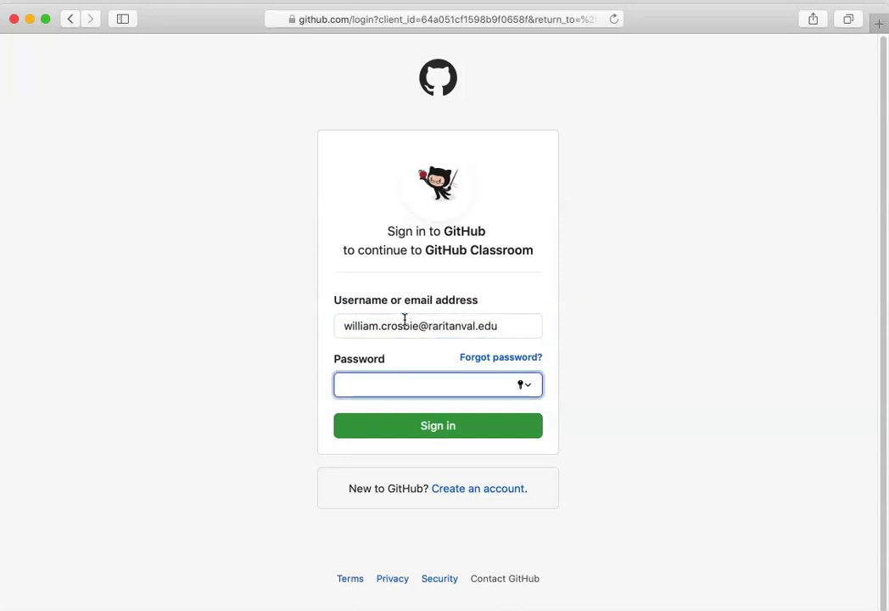
{"action": "type", "text": "••••••••••••••"}
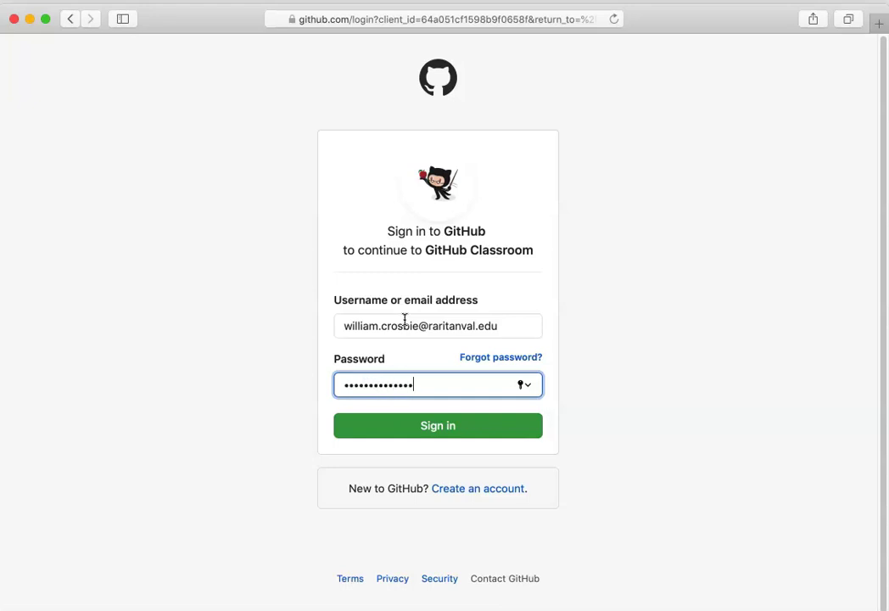
{"action": "left_click", "coordinate": [429, 425]}
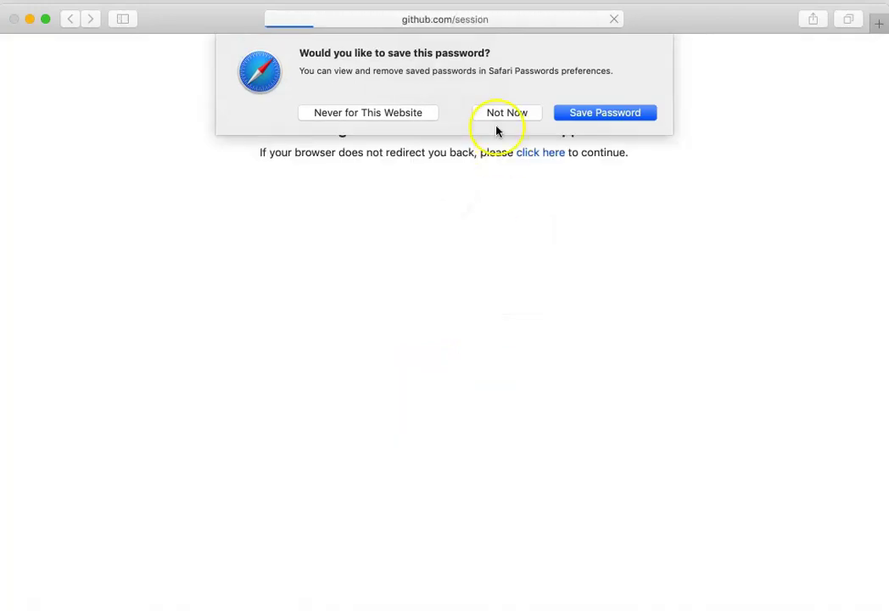
{"action": "left_click", "coordinate": [497, 112]}
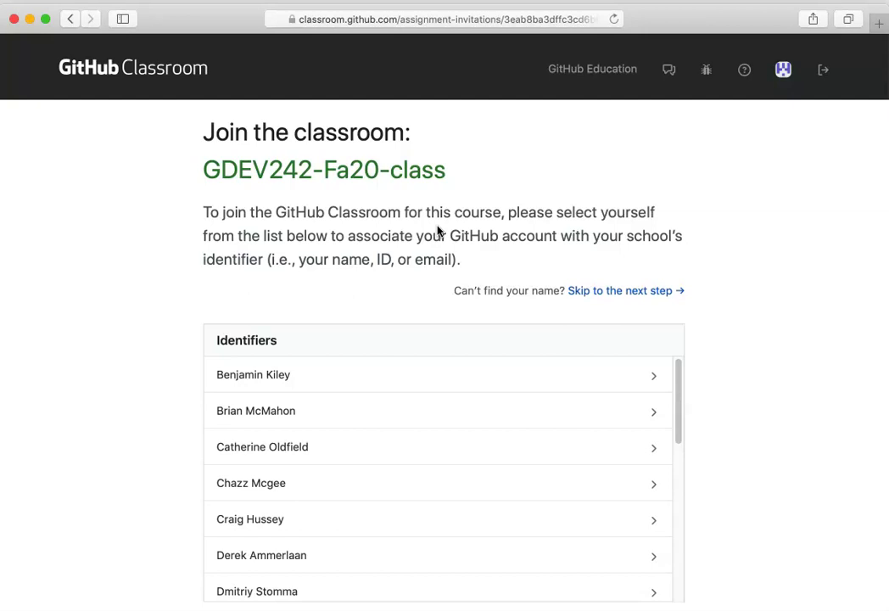
Step: Link the student's account to their own name in the GDEV242-Fa20-class identifiers list
{"action": "left_click", "coordinate": [369, 343]}
{"action": "left_click", "coordinate": [374, 403]}
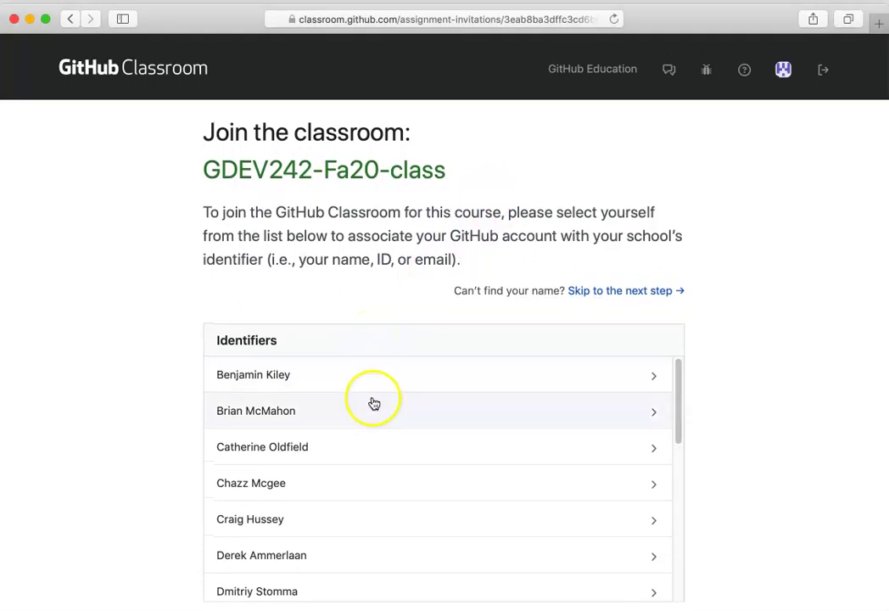
{"action": "scroll", "coordinate": [374, 403], "scroll_direction": "down", "scroll_amount": 10}
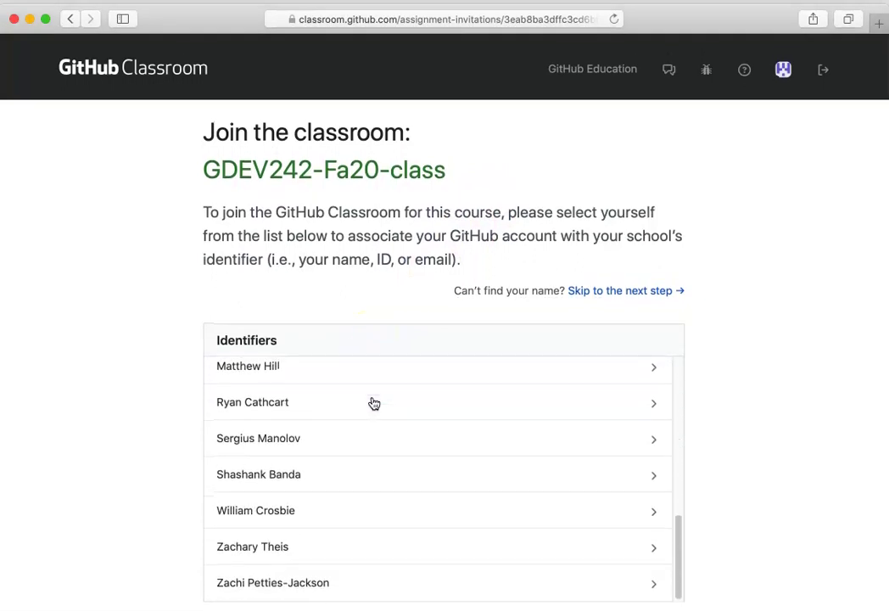
{"action": "left_click", "coordinate": [639, 511]}
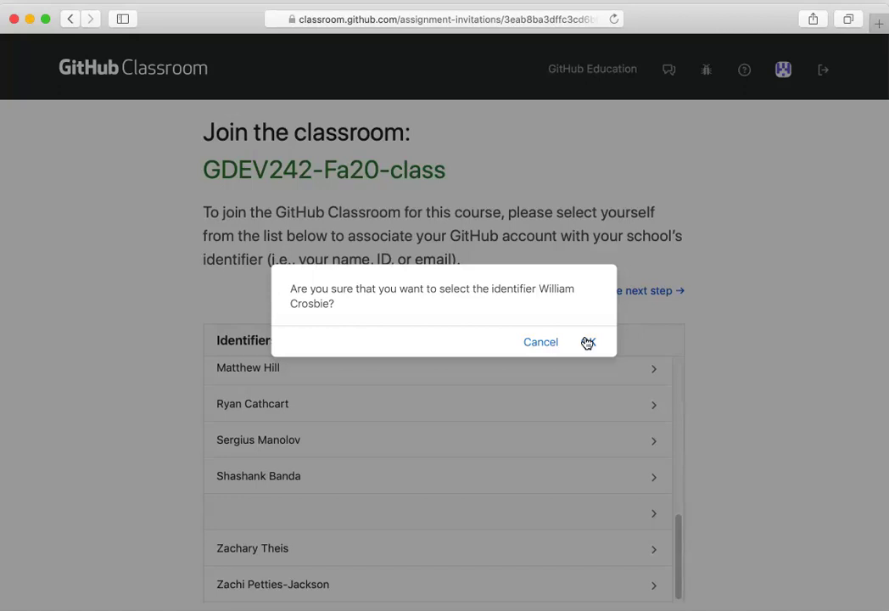
{"action": "left_click", "coordinate": [588, 342]}
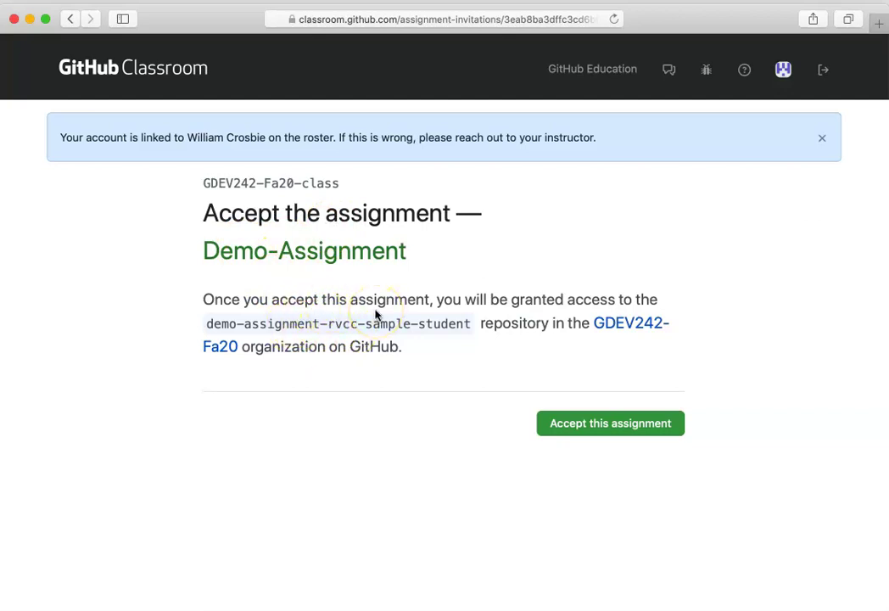
Step: Accept Demo-Assignment to create the demo-assignment-rvcc-sample-student repository
{"action": "left_click", "coordinate": [585, 422]}
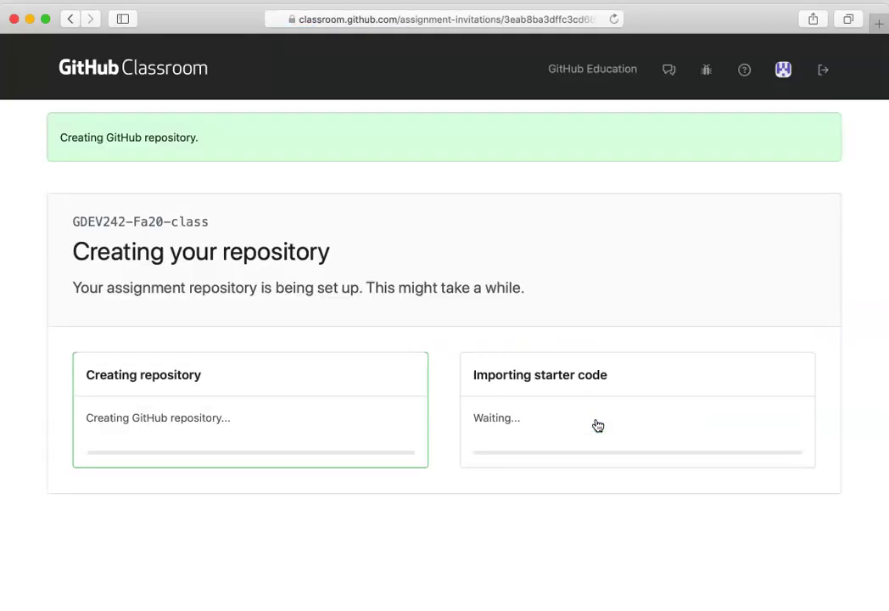